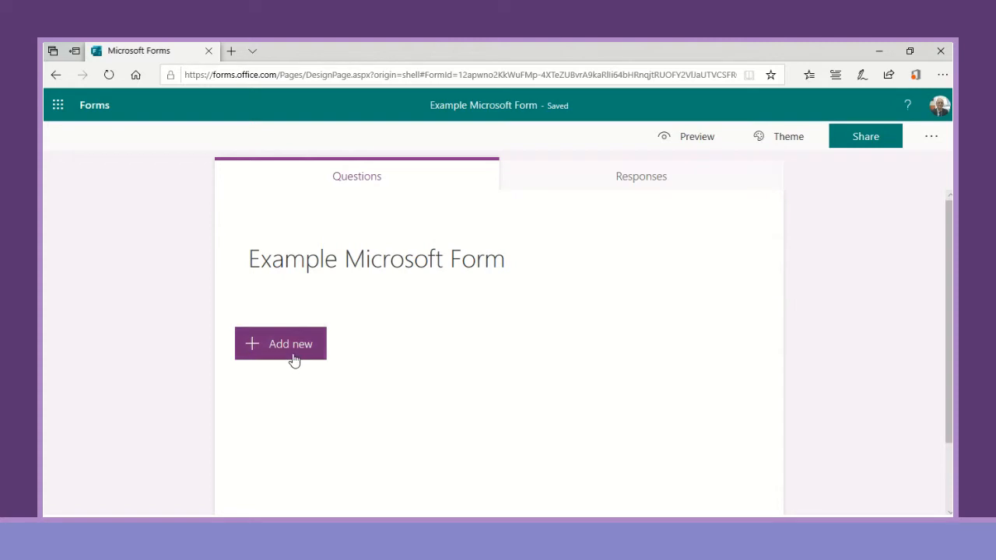
Add a choice question to the form and extend its answer list to four options
click(294, 359)
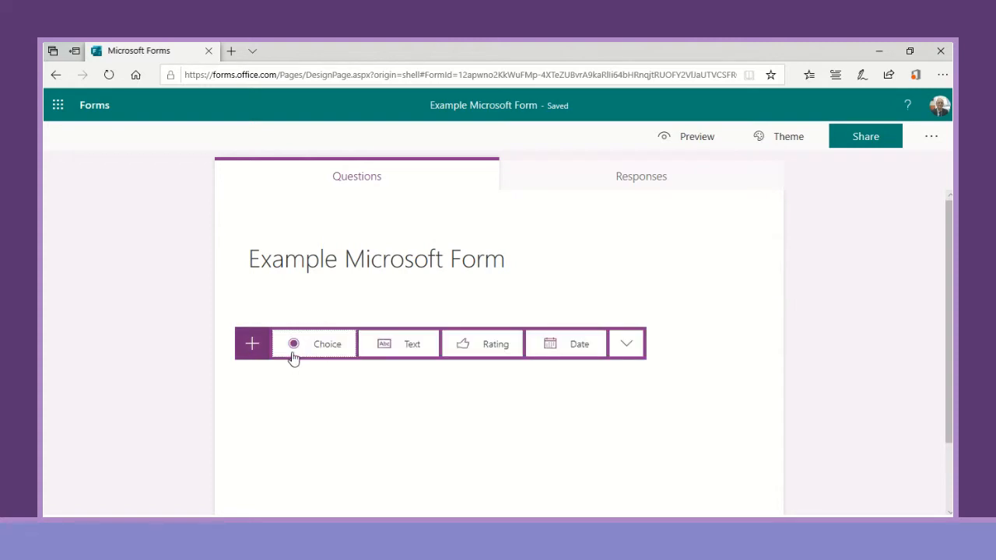
click(325, 350)
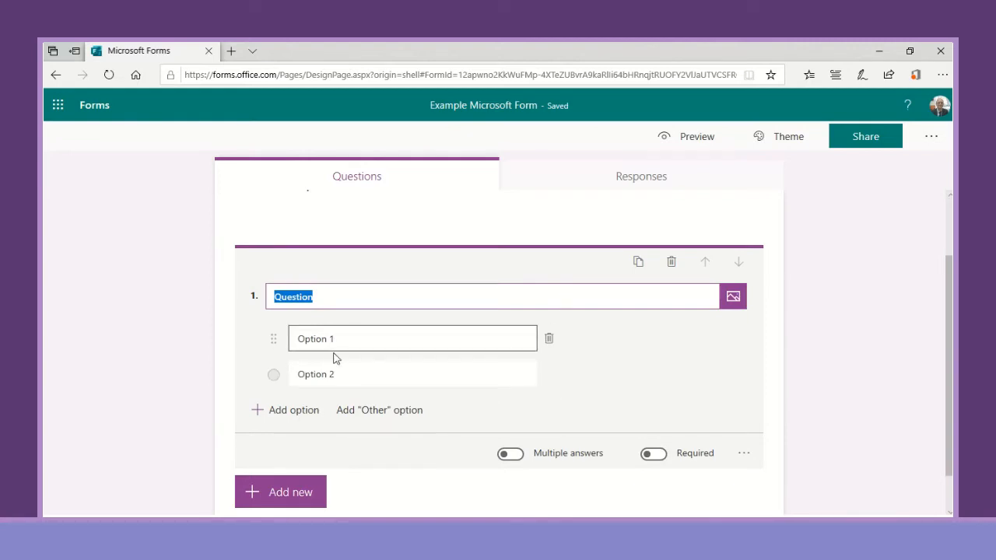
click(300, 410)
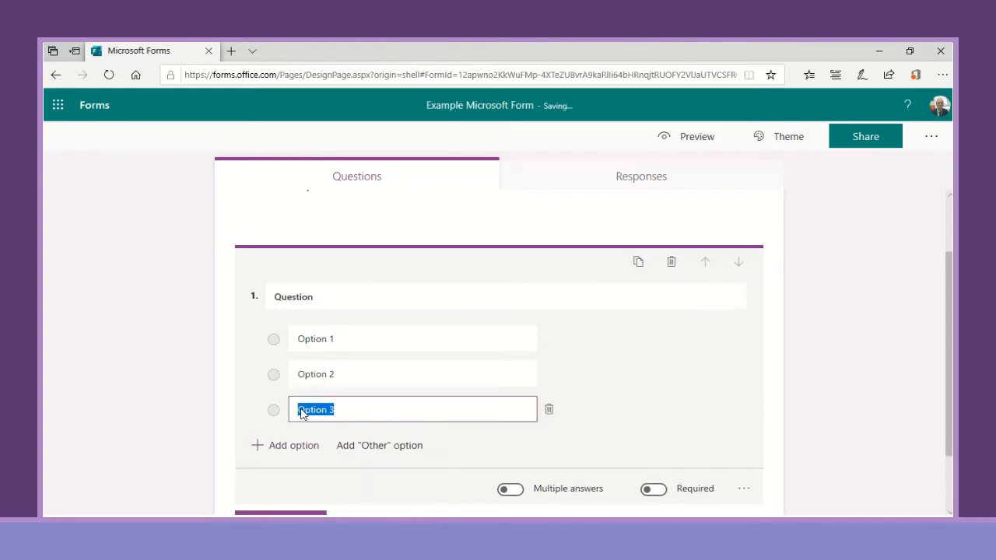
click(304, 450)
Allow multiple answers for the choice question and make it required
scroll(645, 364, down, 2)
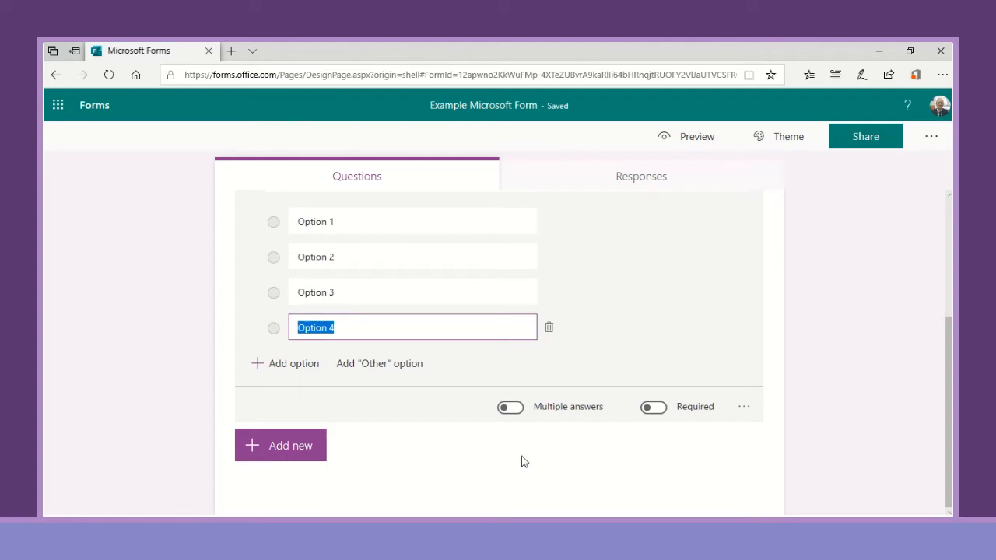
click(516, 414)
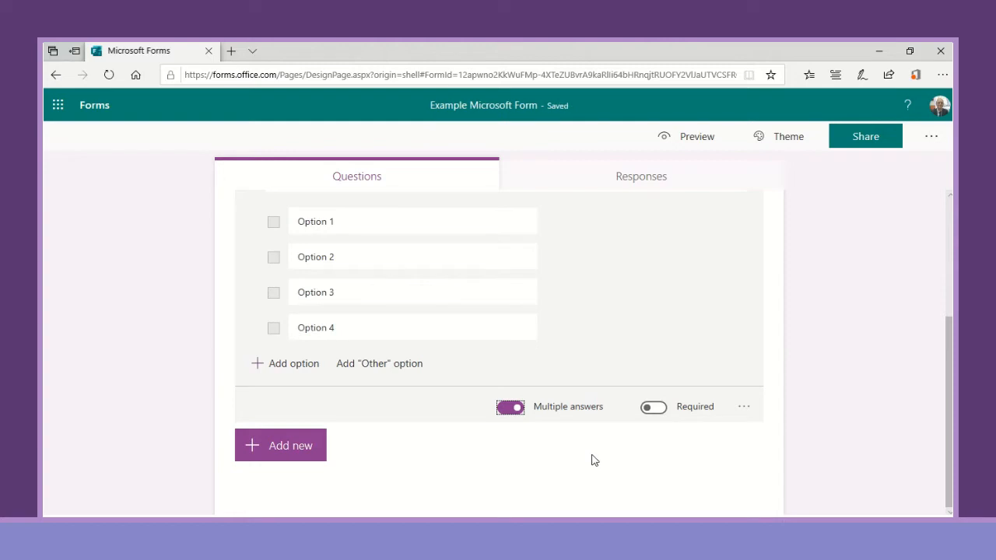
click(660, 412)
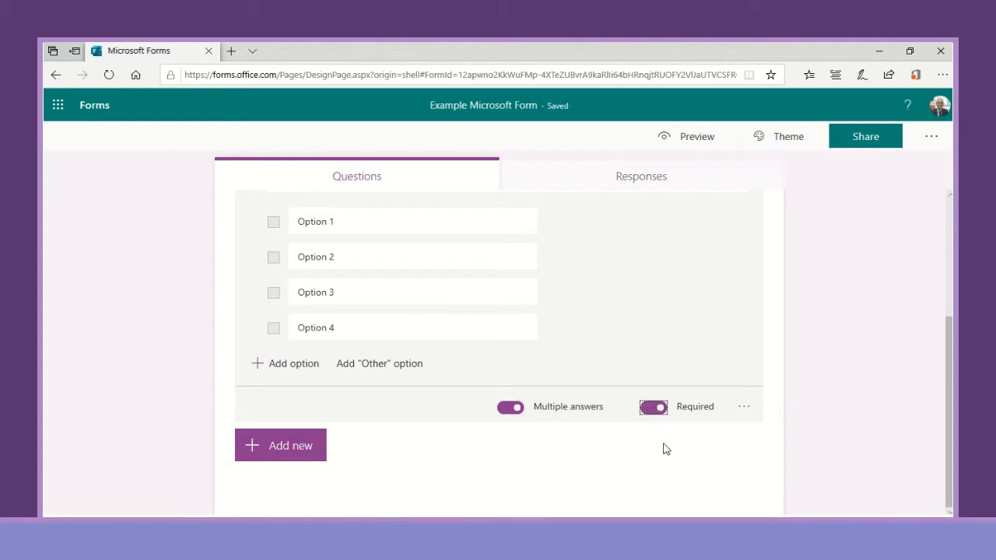
Add a text question after the choice question and set it to accept a long answer
click(311, 460)
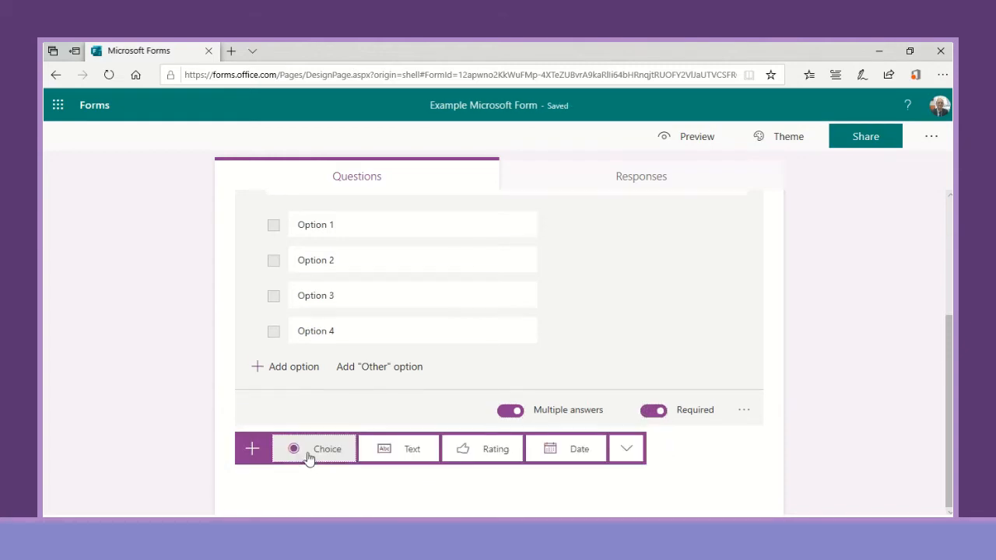
click(412, 449)
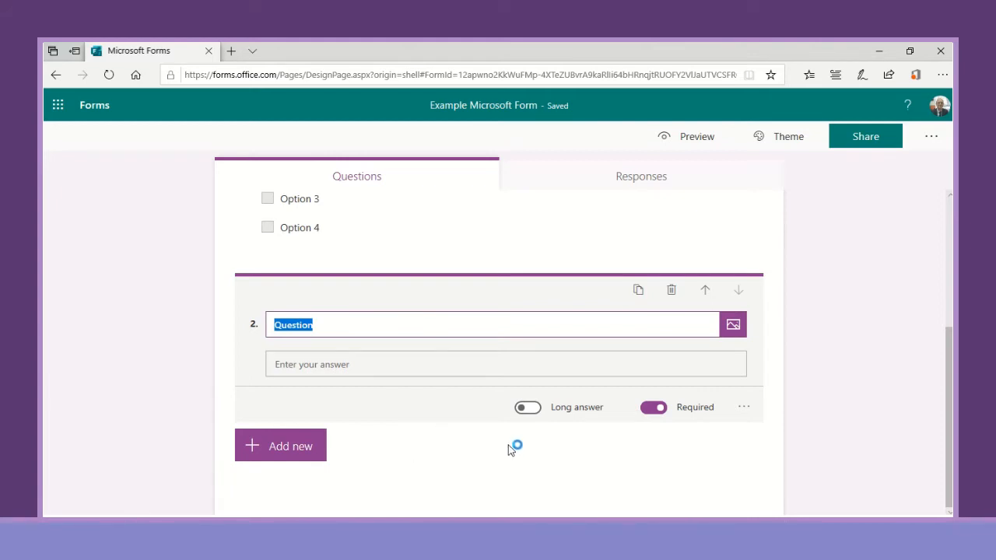
click(534, 409)
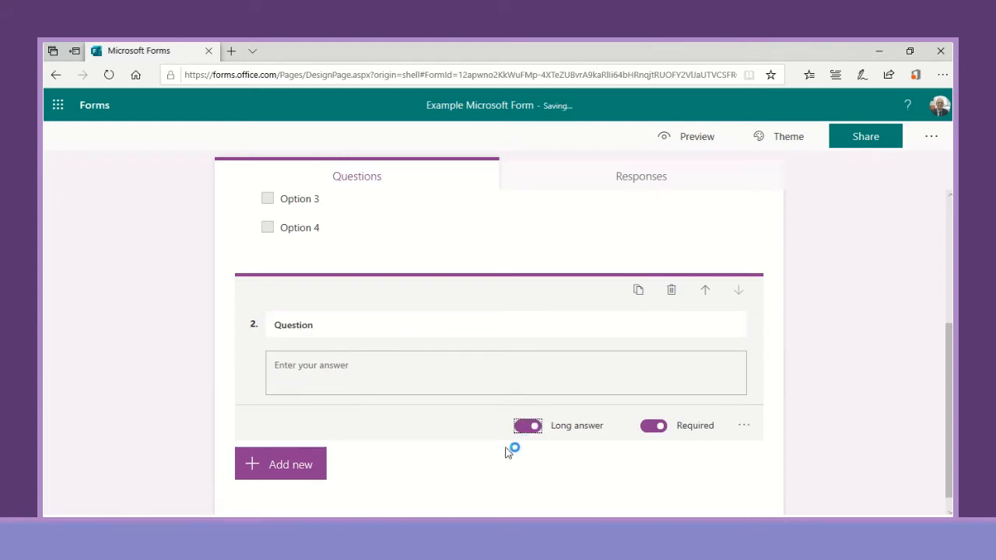
Add a rating question, check the available levels, and set its symbol to Number
click(300, 453)
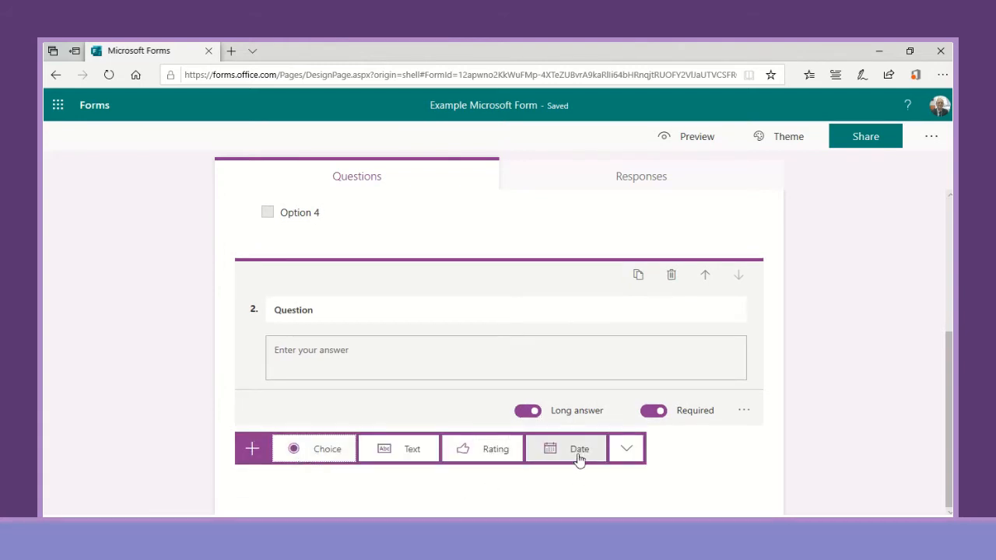
click(507, 458)
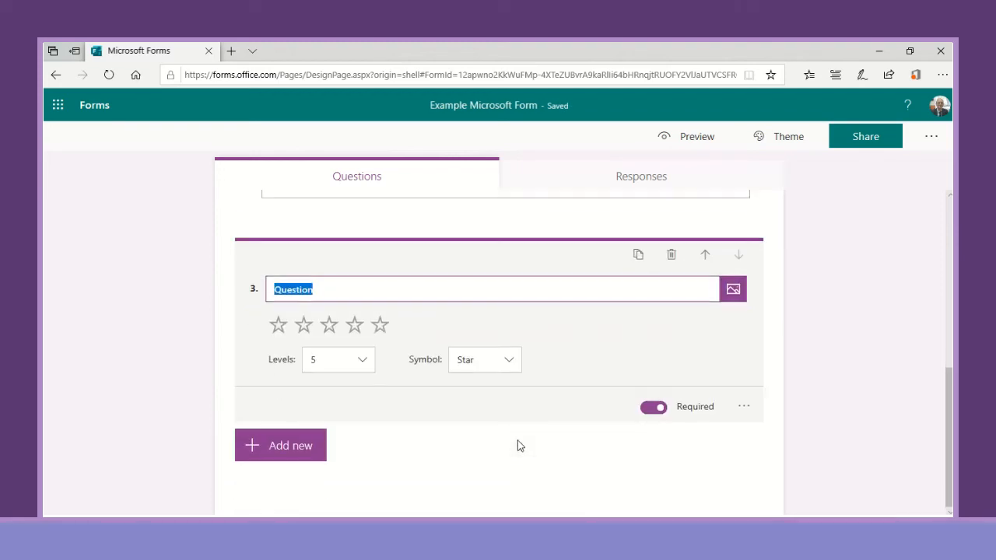
click(361, 364)
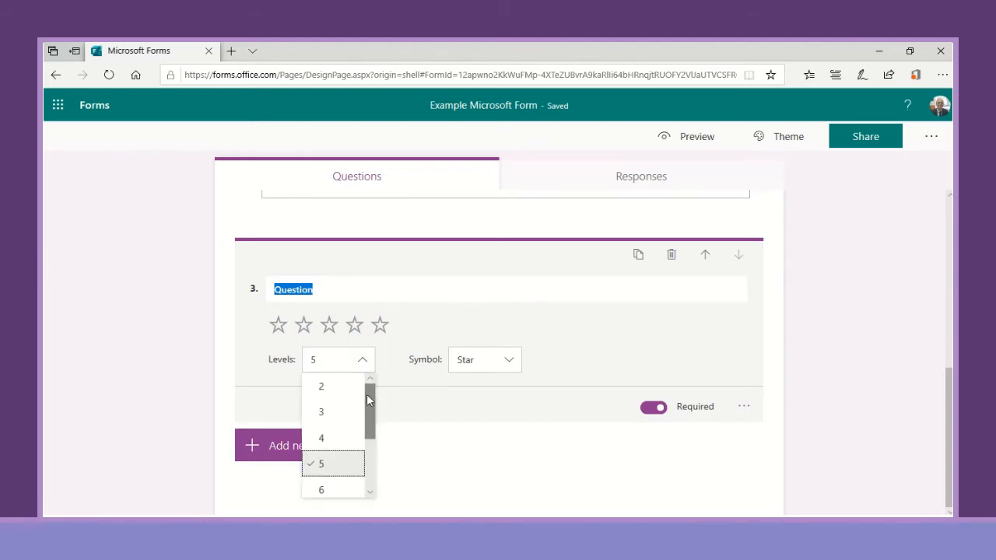
drag(367, 400, 368, 463)
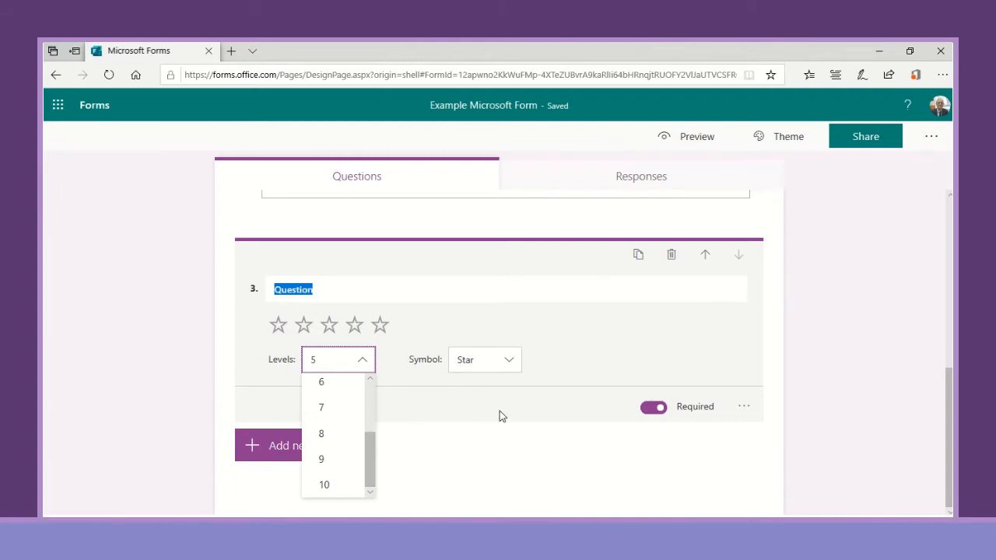
click(510, 366)
click(495, 386)
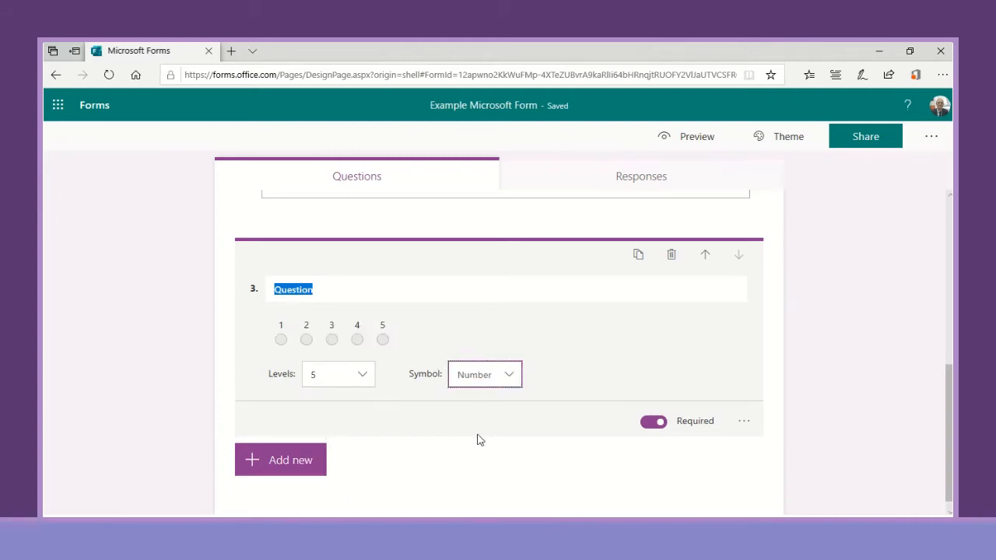
Add a date question after the rating question
click(288, 467)
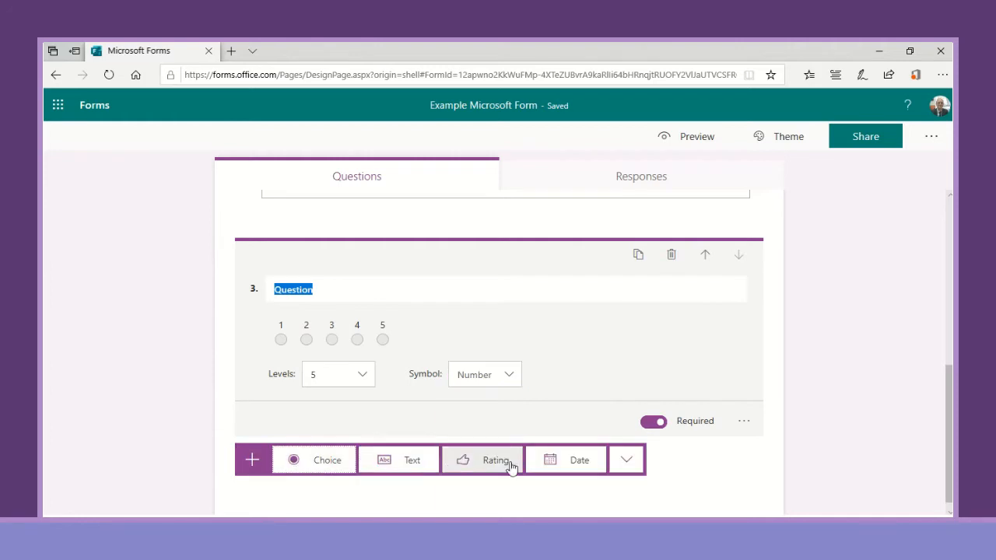
click(553, 461)
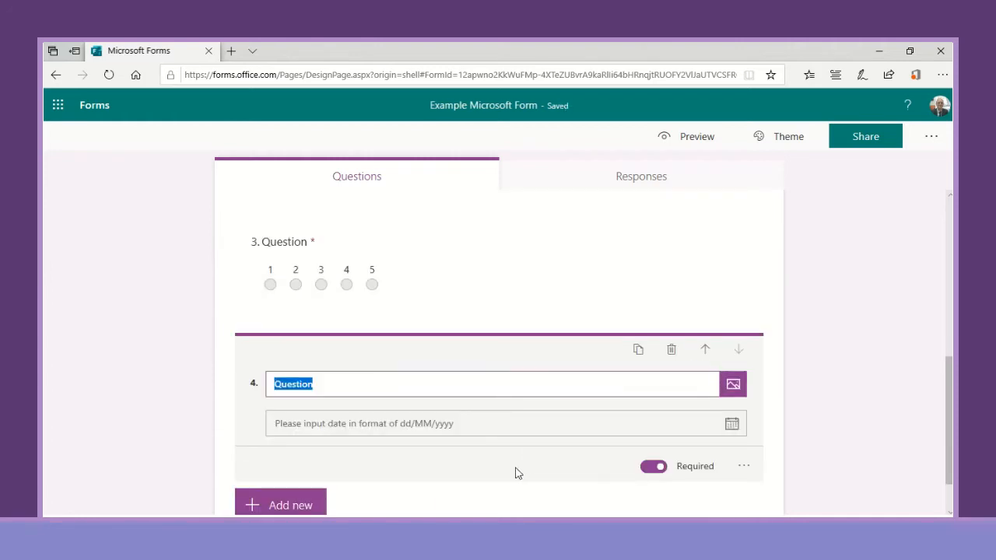
scroll(515, 468, down, 1)
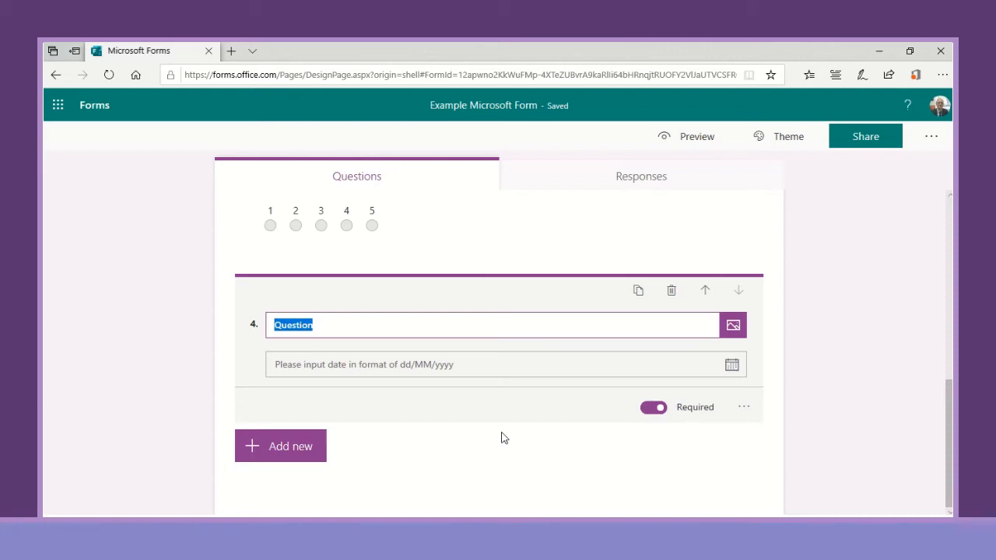
Preview the whole form in the computer and mobile layouts, and return to editing
click(686, 145)
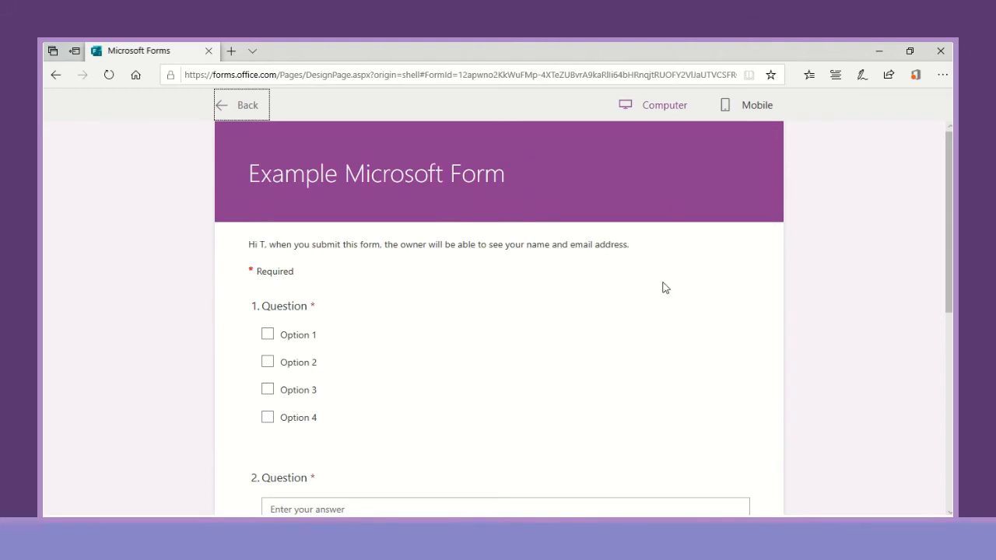
scroll(663, 288, down, 5)
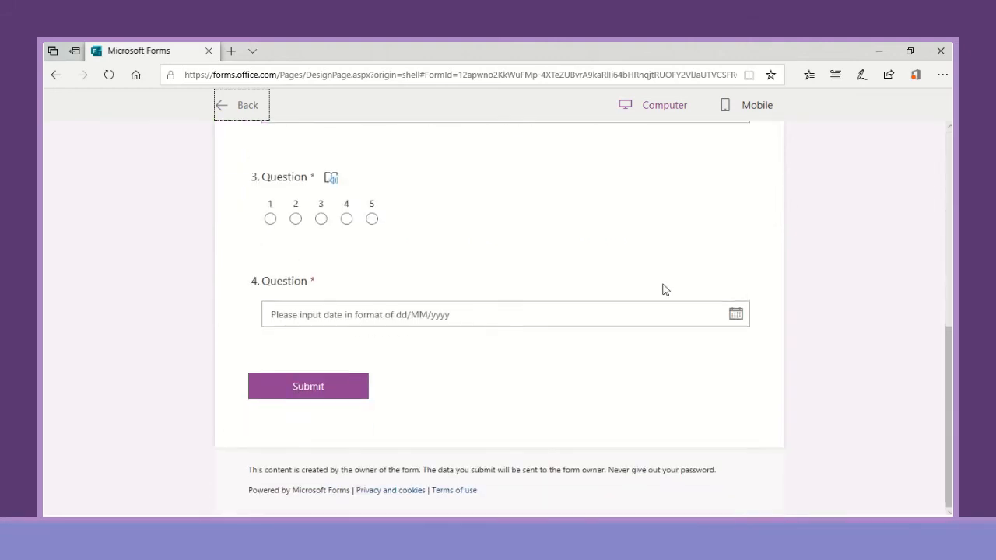
click(726, 113)
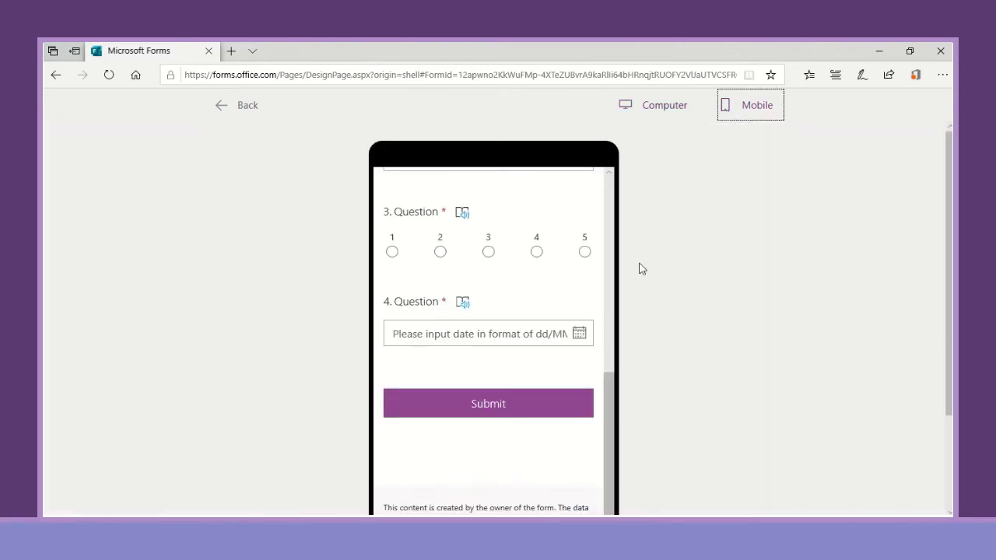
scroll(585, 327, up, 8)
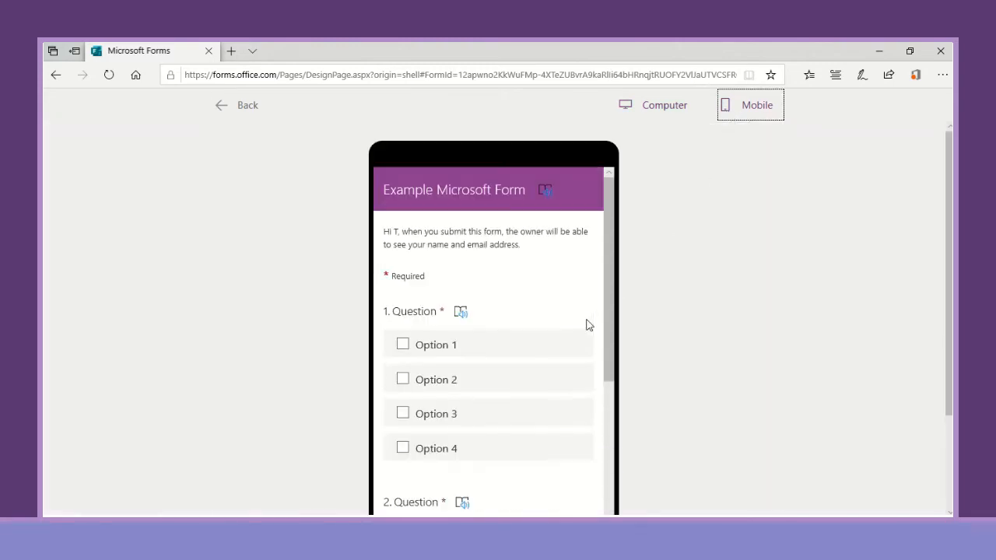
click(242, 105)
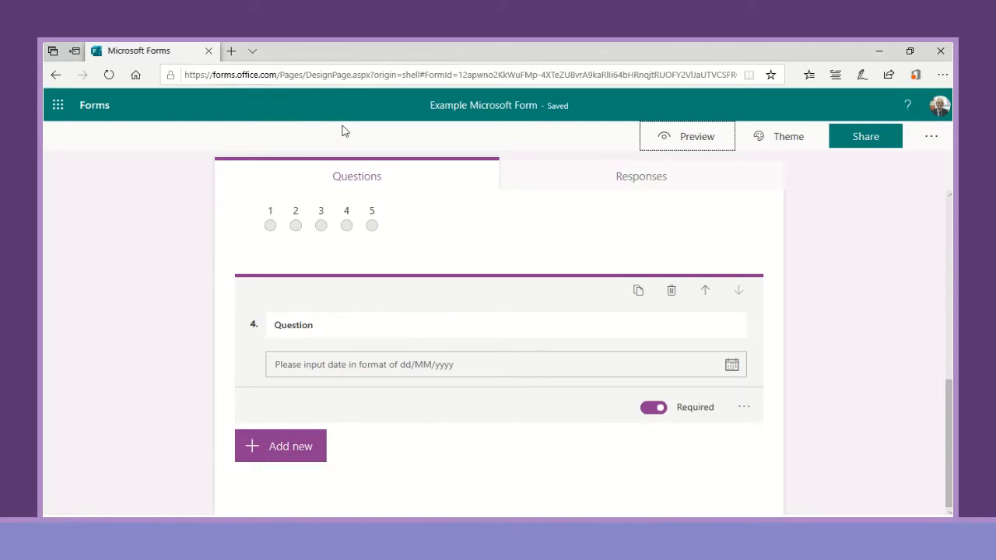
Apply the orange illustrated office theme to the form and open the theme customisation options
click(784, 144)
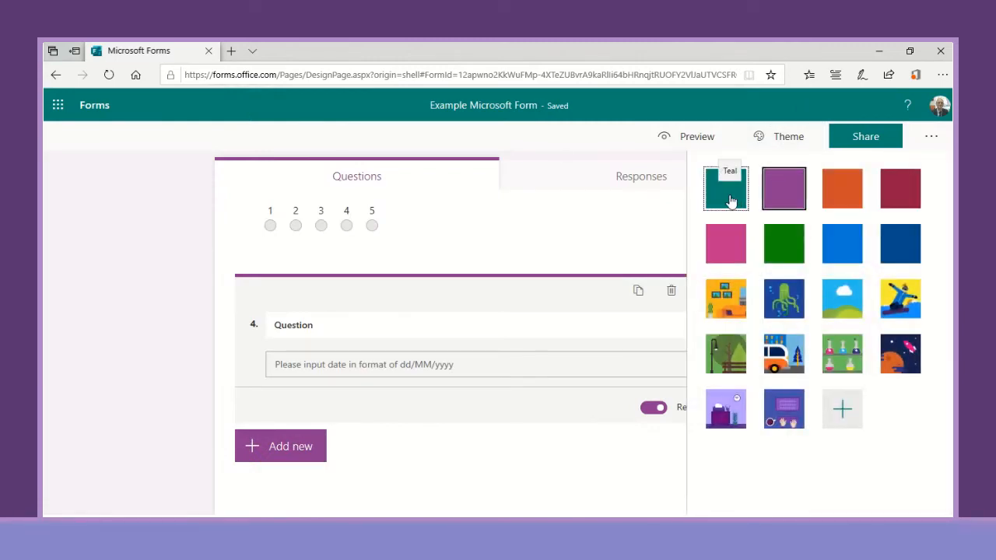
click(724, 305)
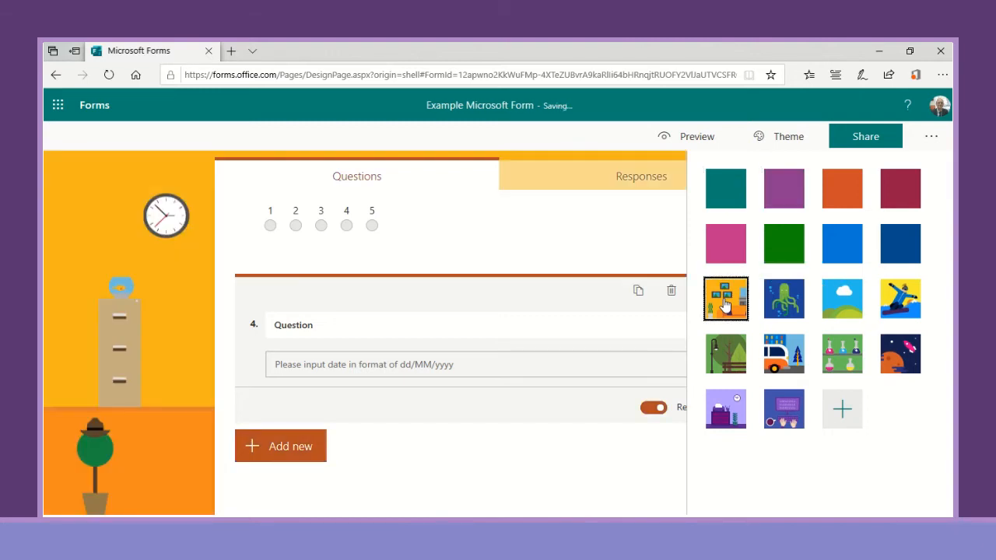
click(840, 410)
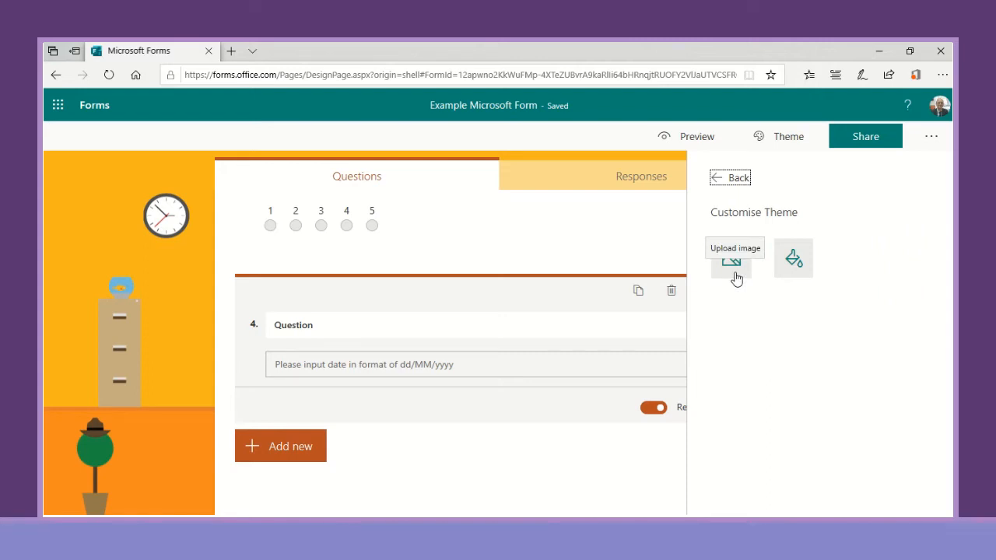
Open the form settings to review who can respond, the response options and the notifications
click(926, 141)
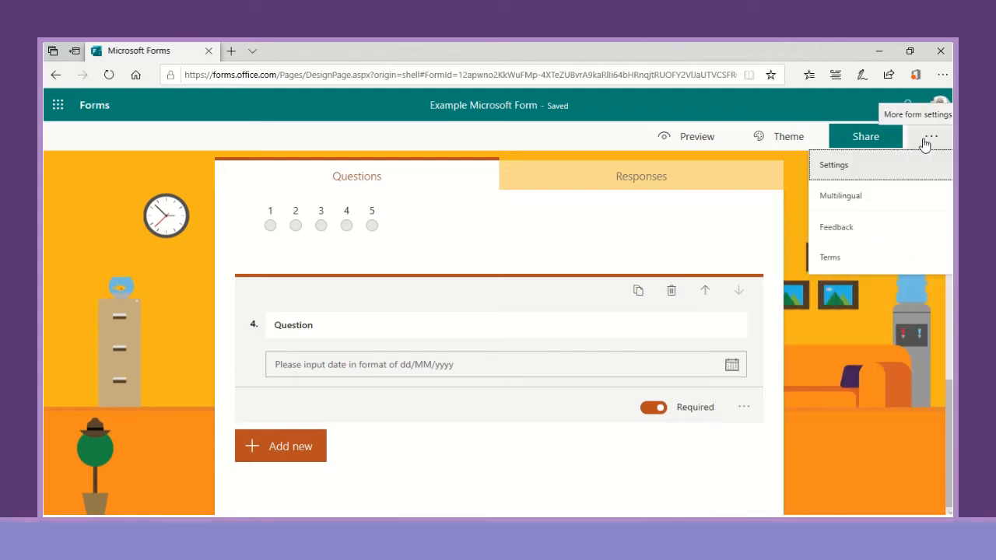
click(857, 165)
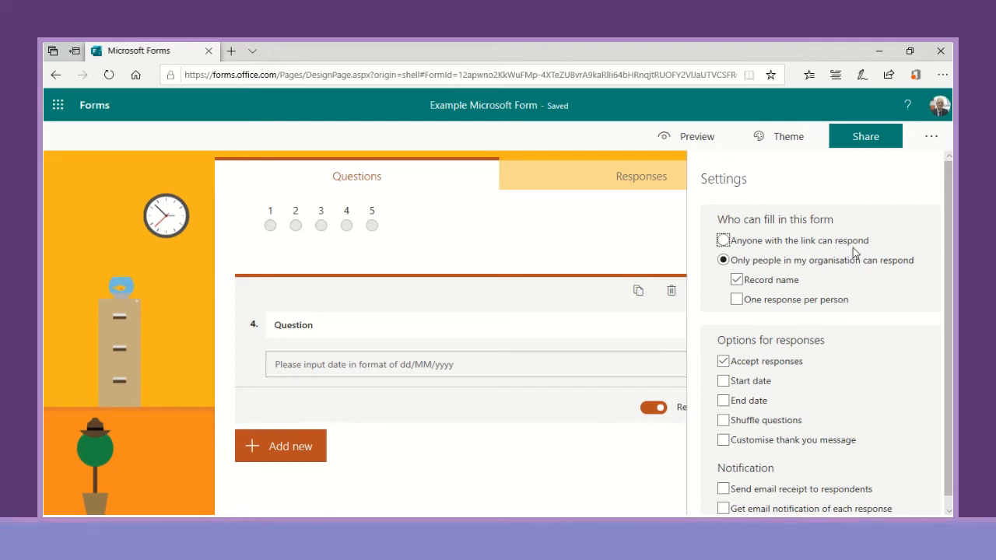
Review the form's sharing choices: respondent audience, link, QR code and email, declining the switch to Outlook
click(860, 148)
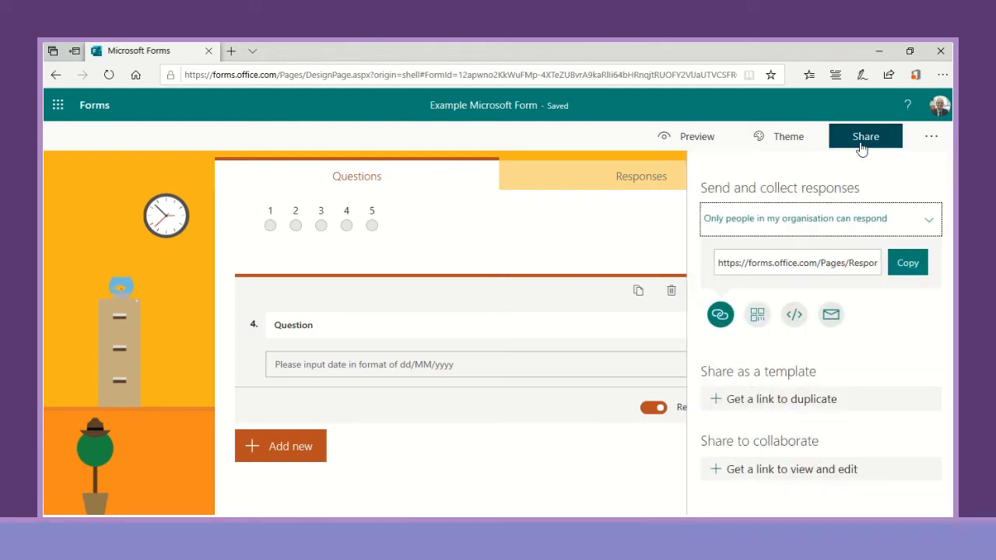
click(928, 224)
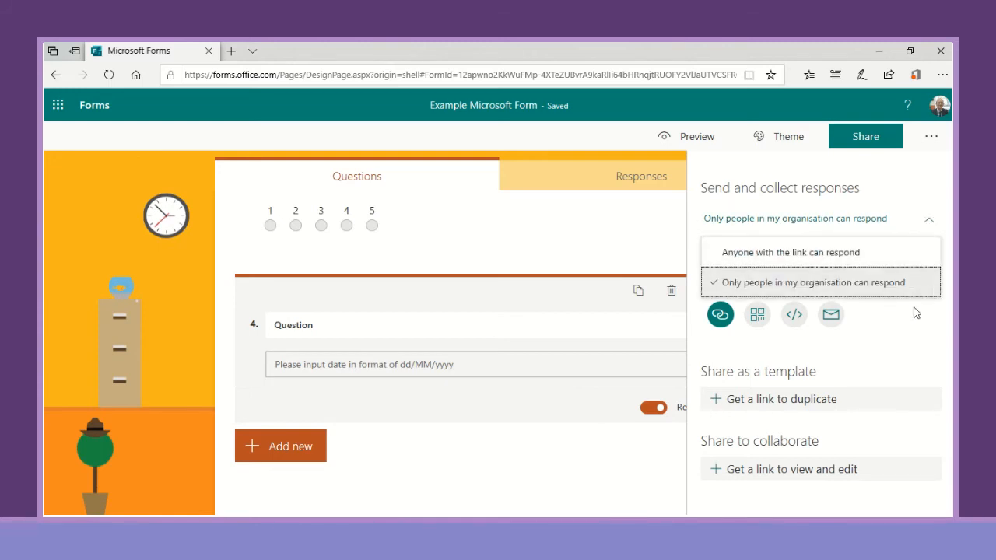
click(720, 318)
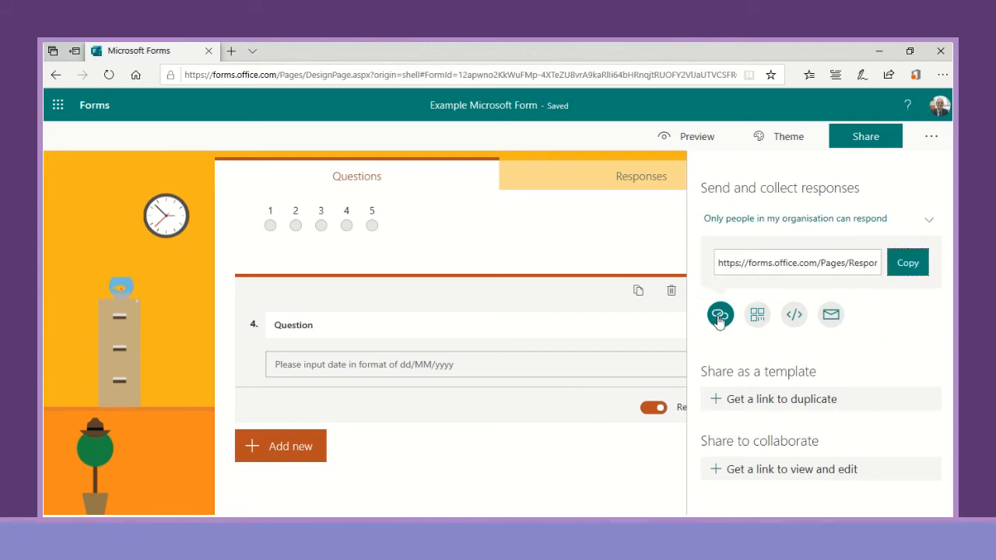
click(758, 319)
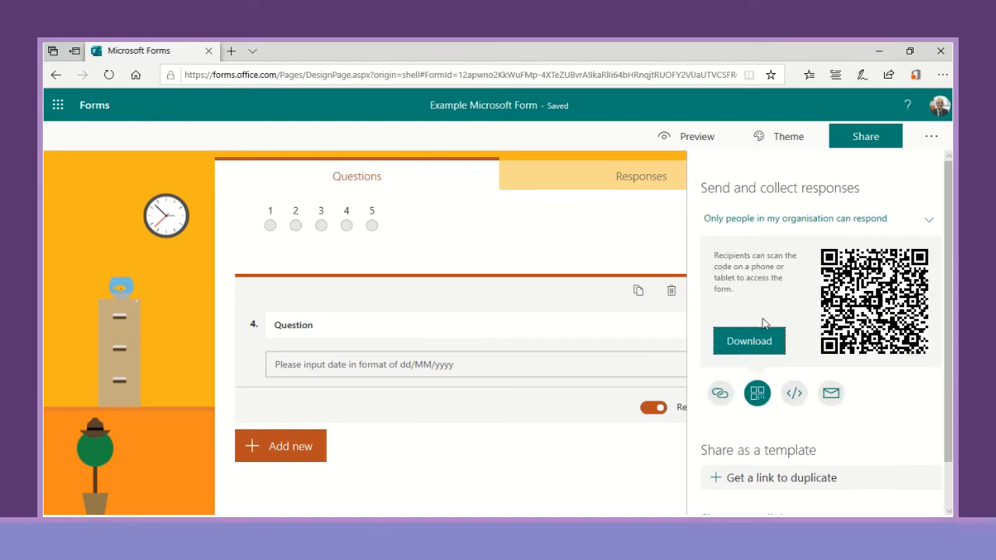
click(830, 394)
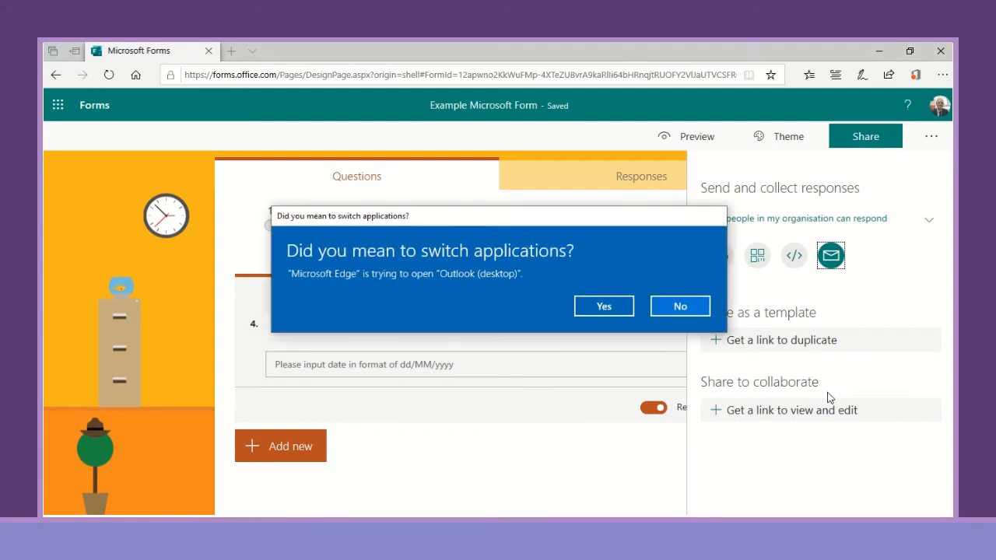
click(678, 306)
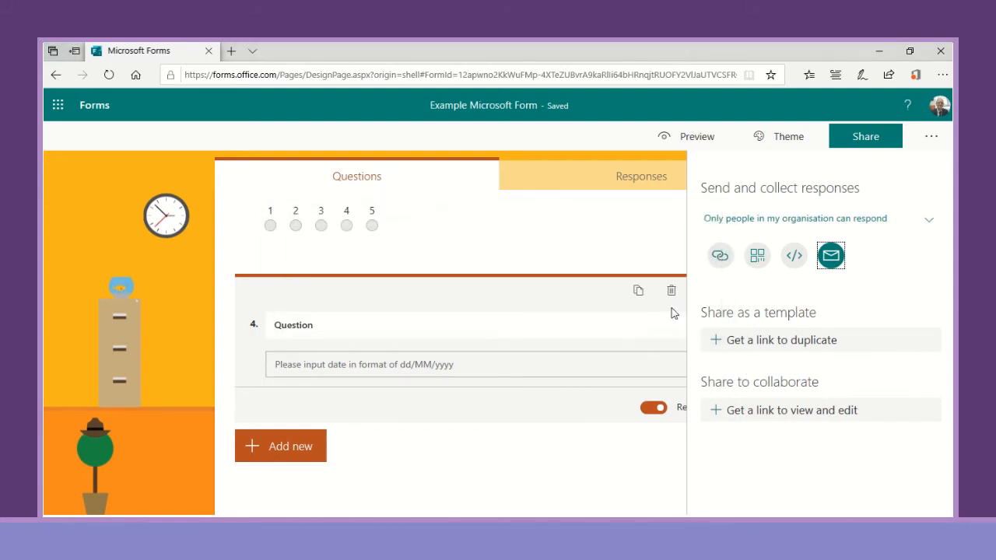
Open the form's response summary to check the results and the Excel export option
click(621, 184)
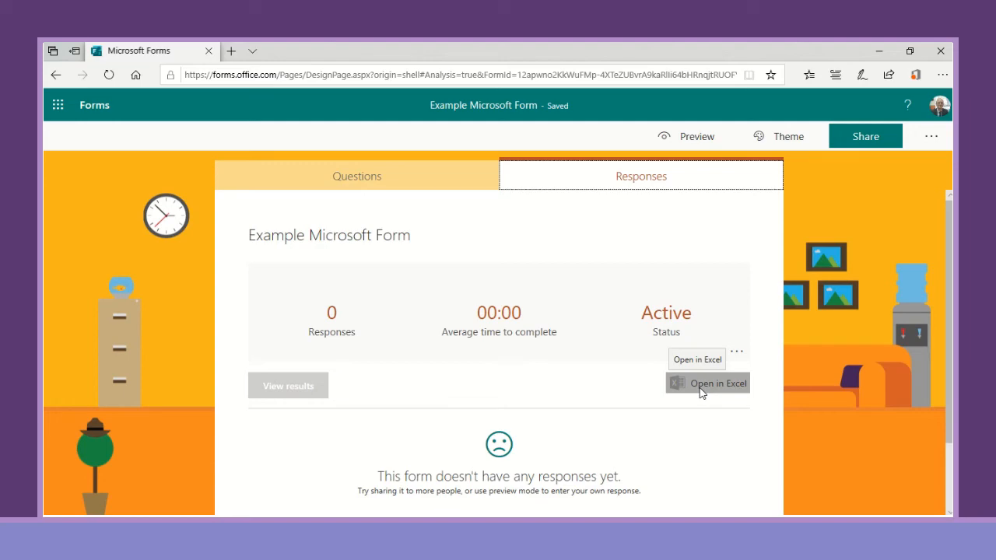
mouse_move(471, 44)
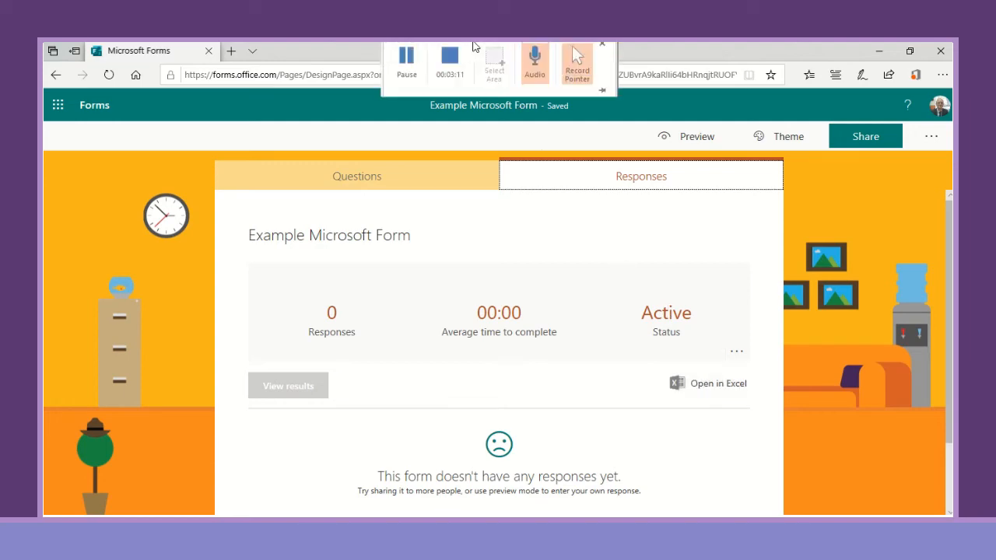
click(450, 65)
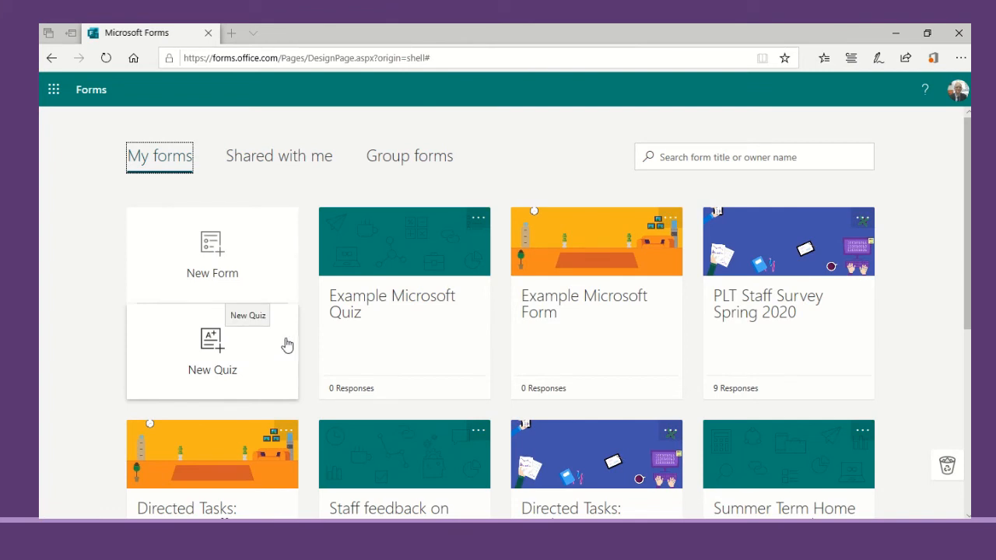
Open the Example Microsoft Quiz and add a choice question with four options, keeping the default wording
click(391, 334)
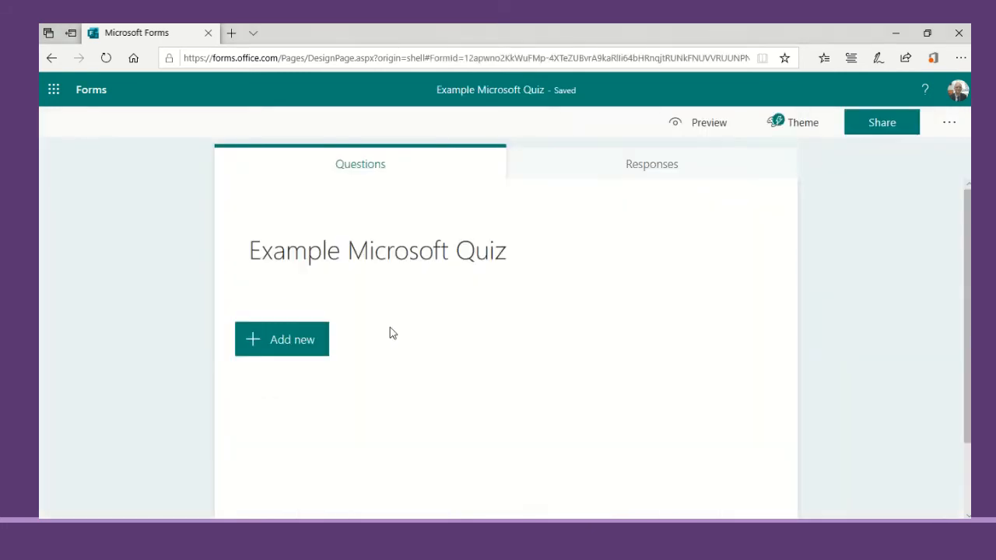
click(304, 353)
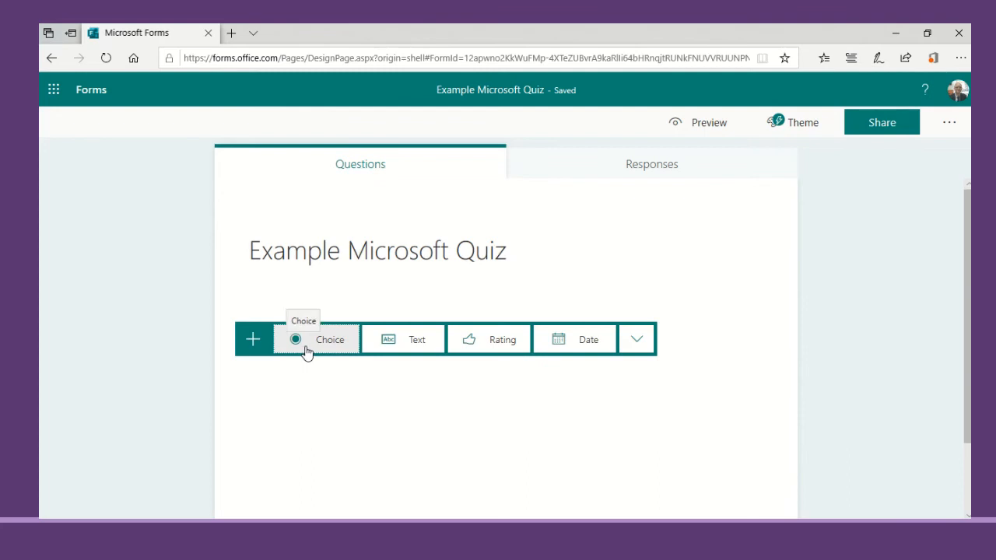
click(324, 347)
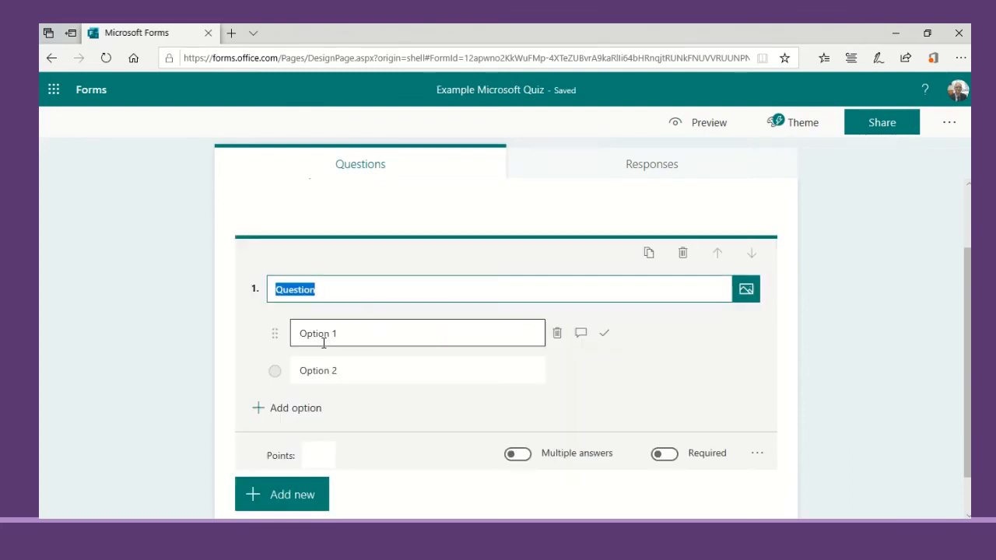
click(315, 410)
click(307, 449)
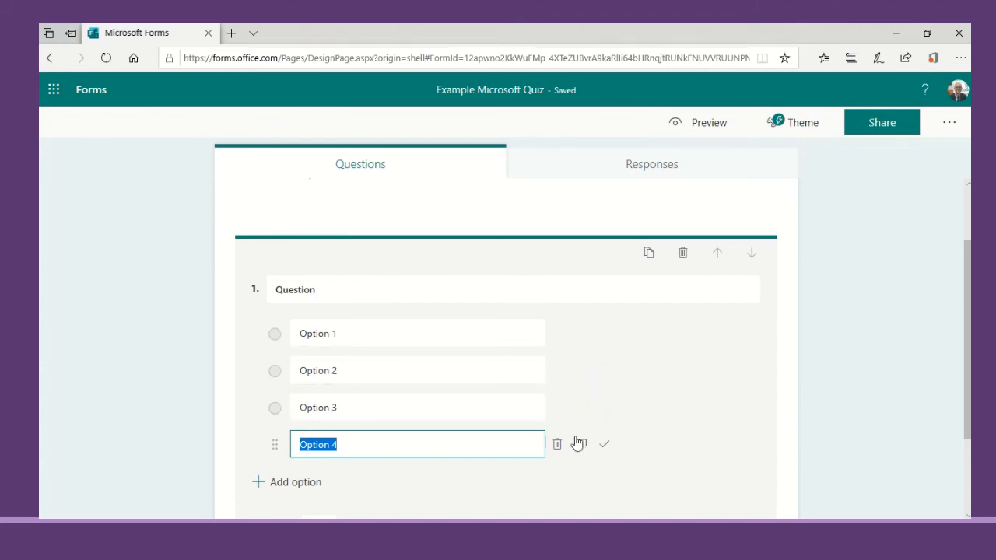
Add a text question as the quiz's second question and open a correct-answer entry for it
scroll(572, 432, down, 2)
click(294, 451)
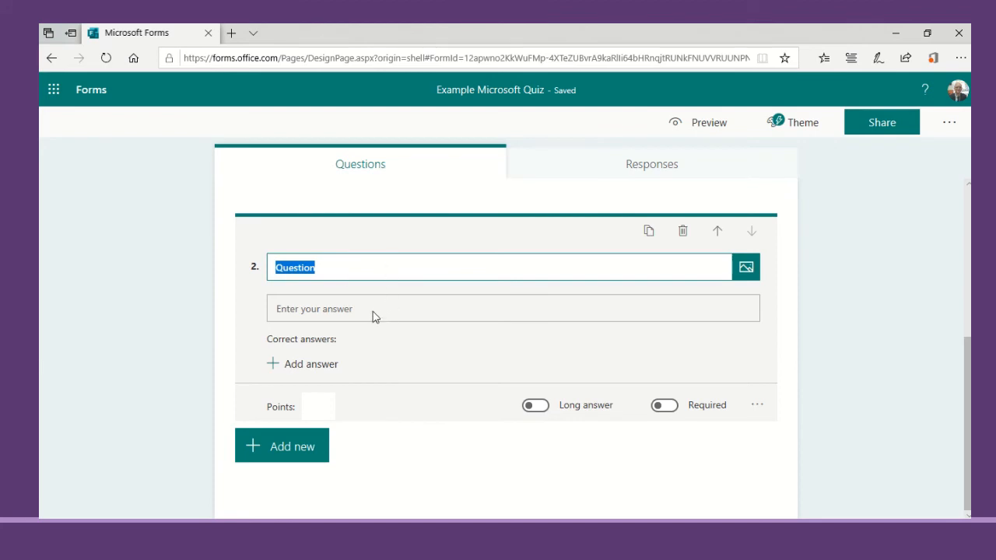
click(303, 365)
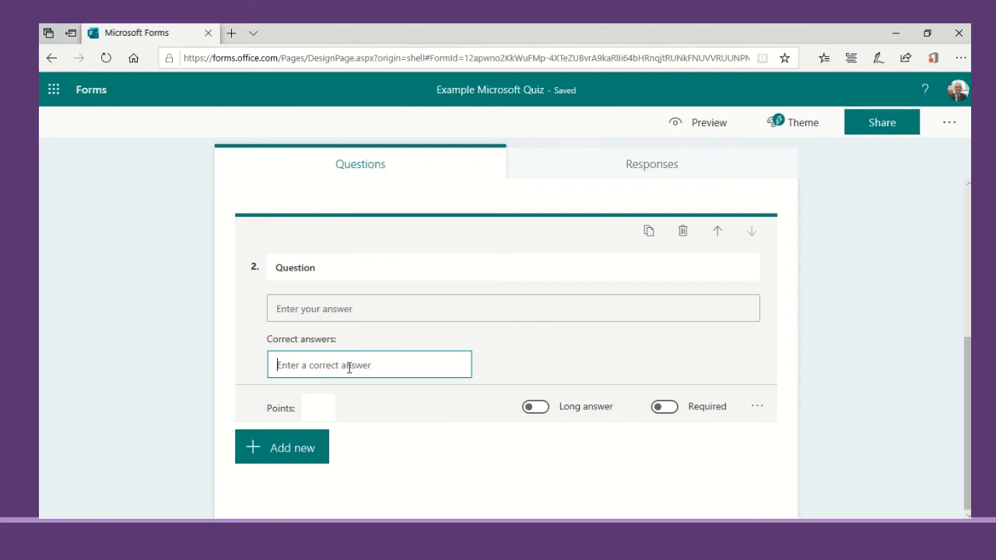
Preview the quiz in the computer view and look through the theme ideas, plain colours and illustrated themes available for it
click(693, 125)
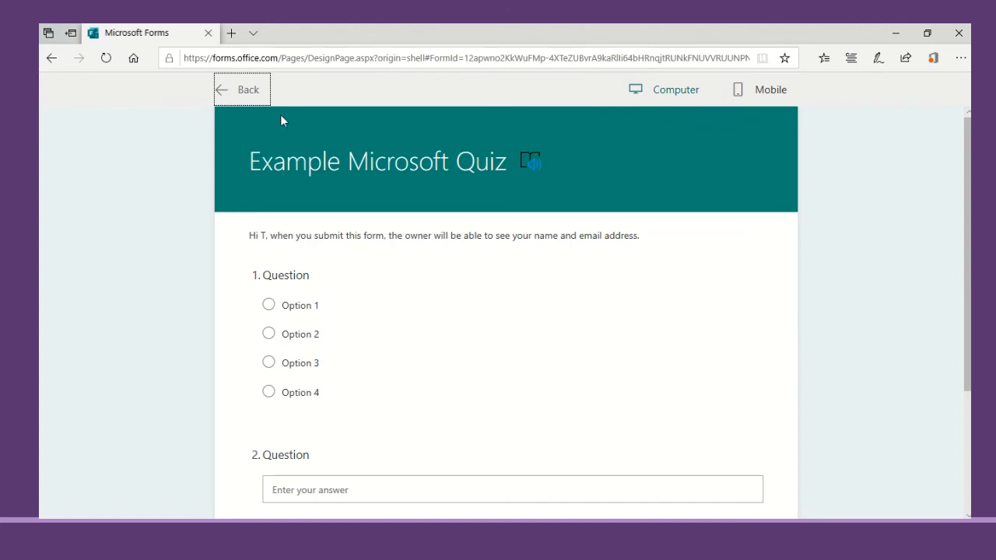
click(251, 99)
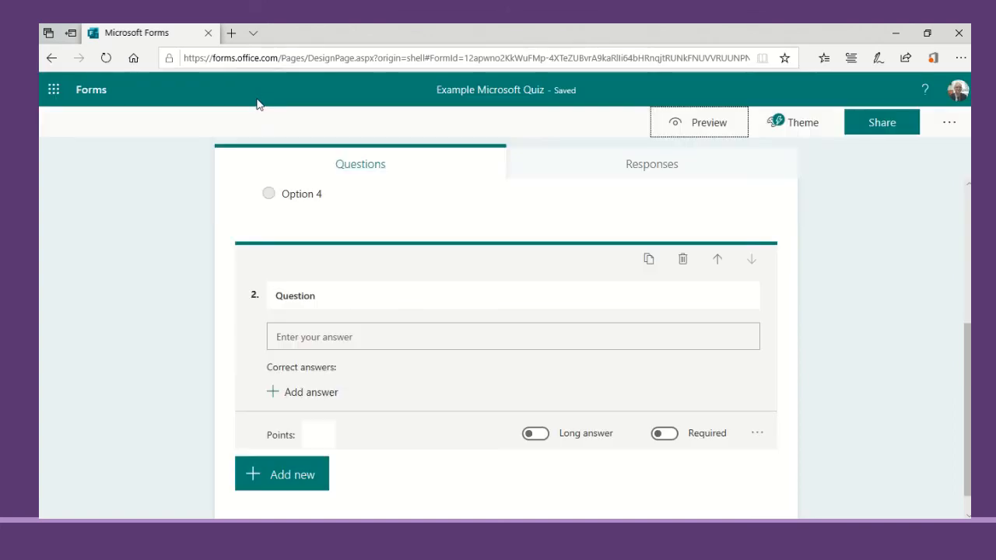
click(806, 129)
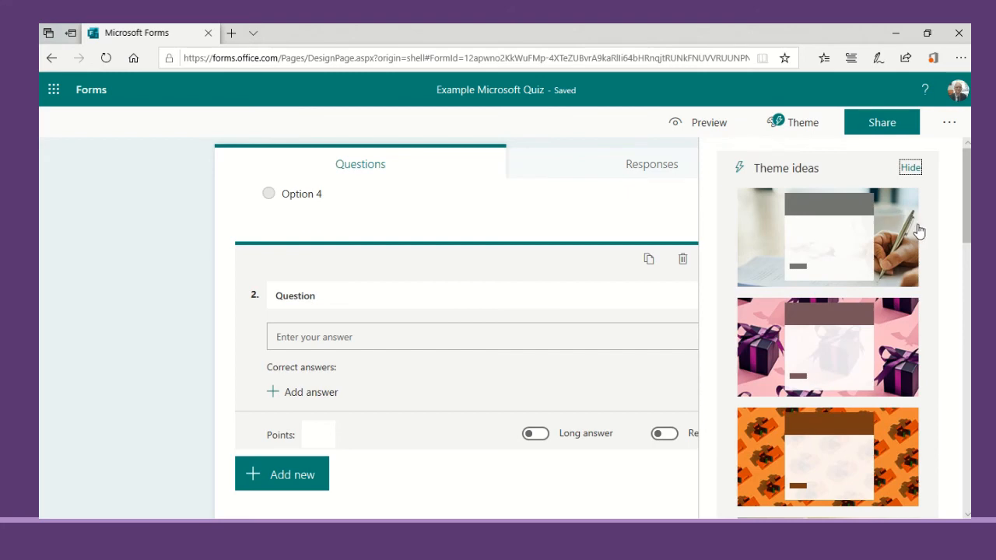
scroll(906, 233, down, 4)
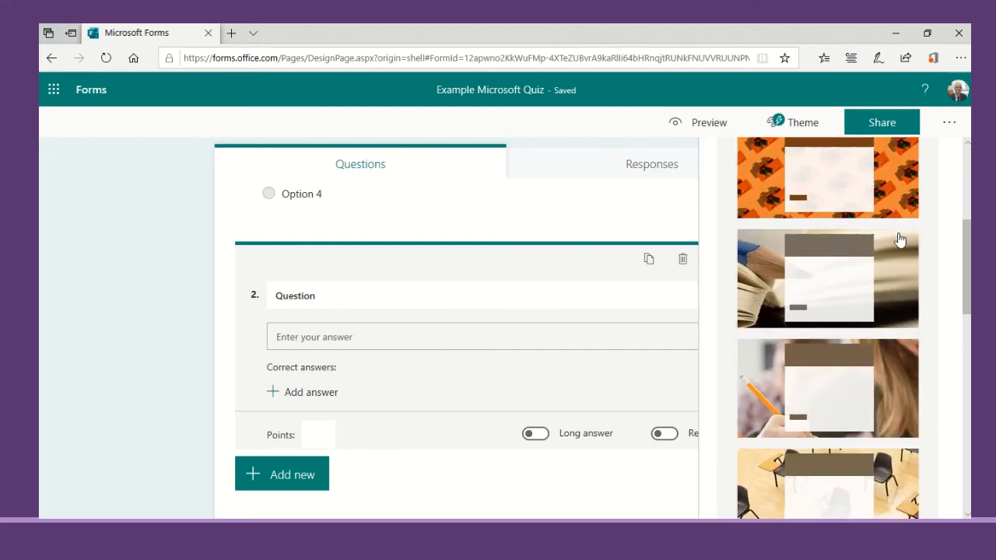
scroll(899, 239, down, 15)
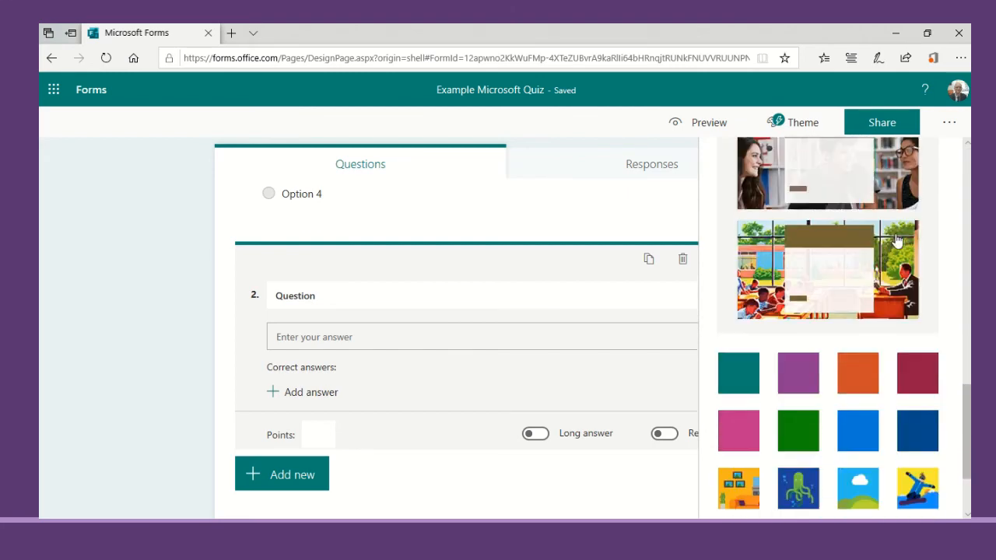
scroll(896, 240, down, 2)
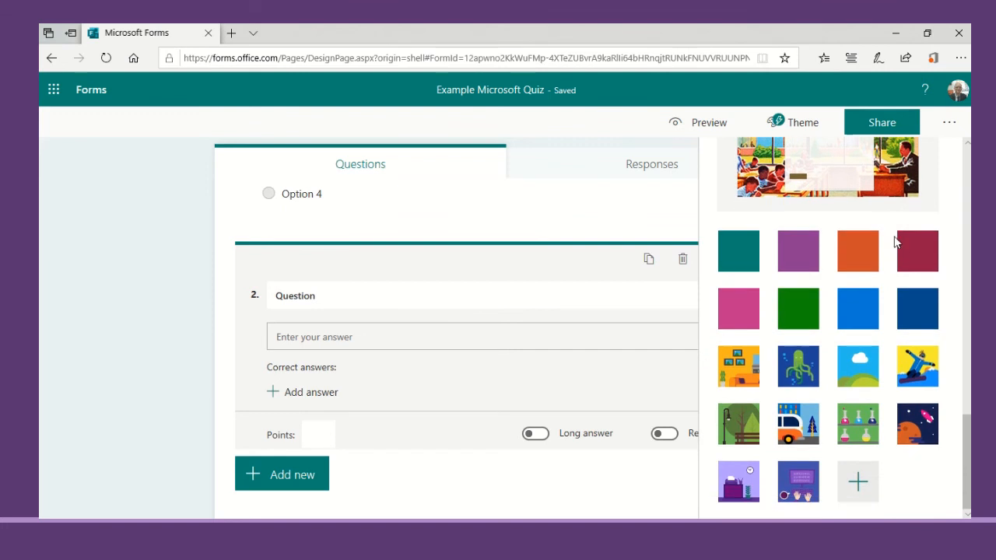
Open the quiz settings to review automatic results, who can fill in the quiz and the response options
click(951, 123)
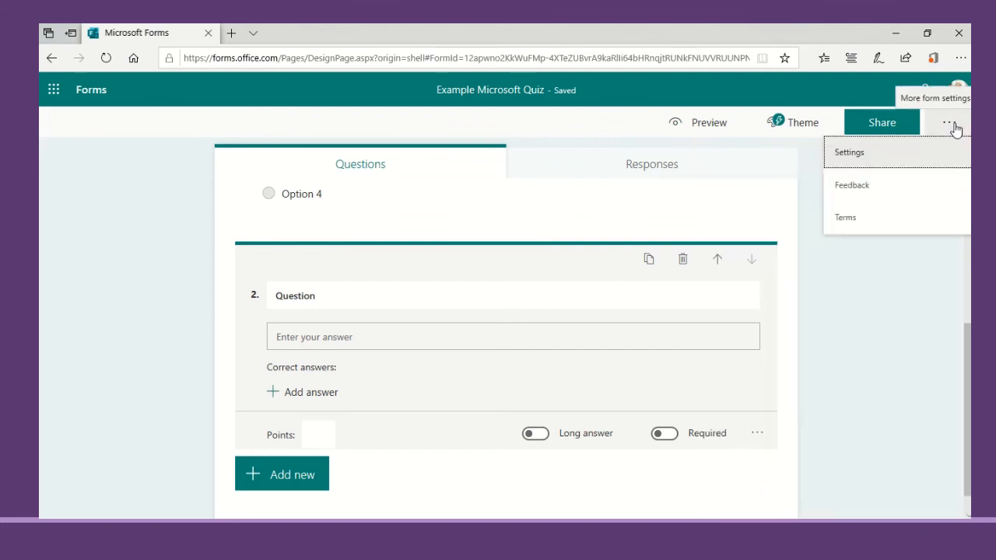
click(861, 159)
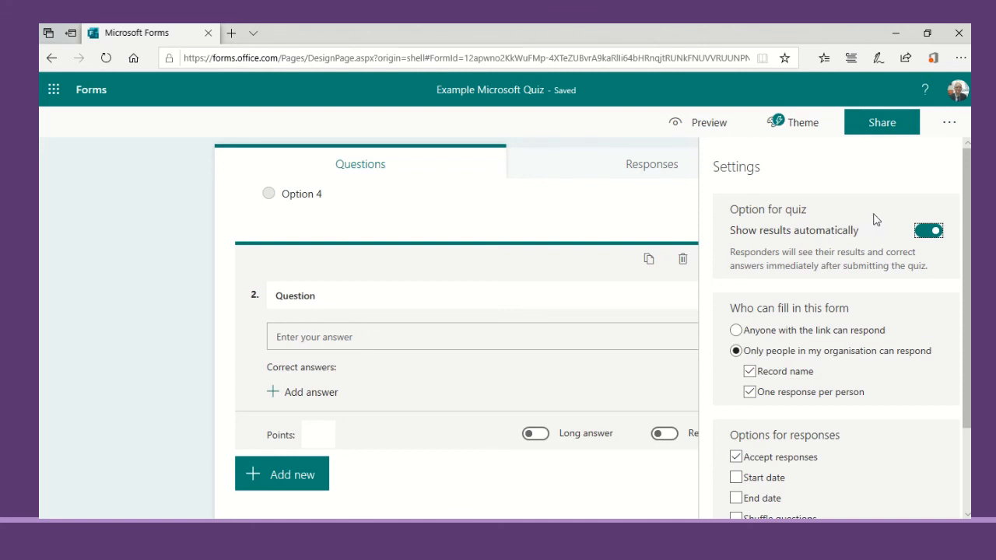
Review the quiz's sharing options and respondent audience choices, and open its response summary
click(887, 134)
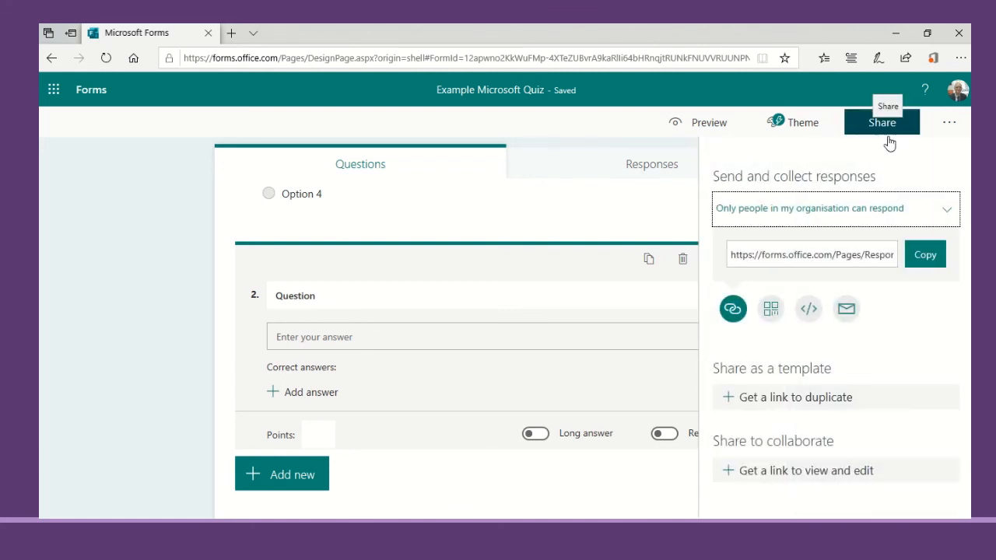
click(946, 215)
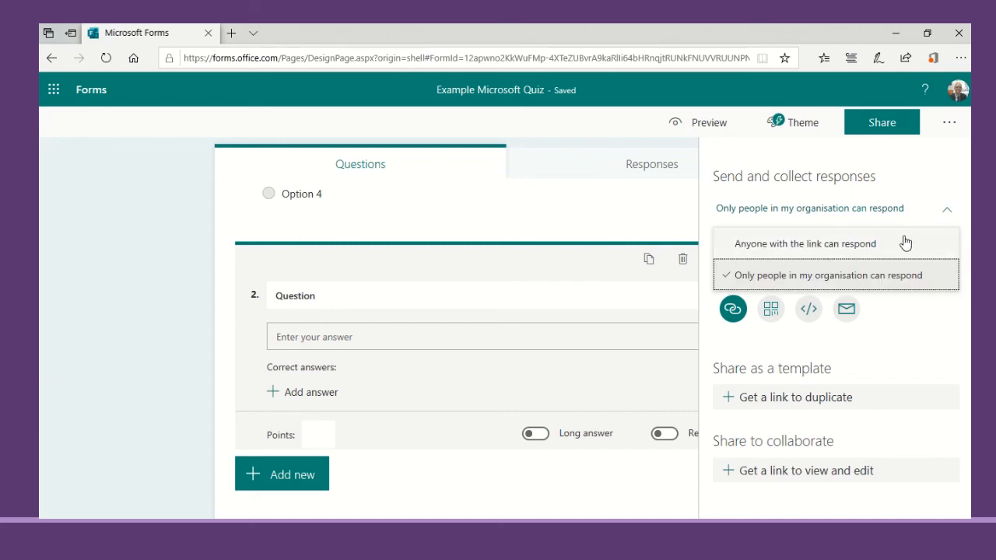
click(660, 172)
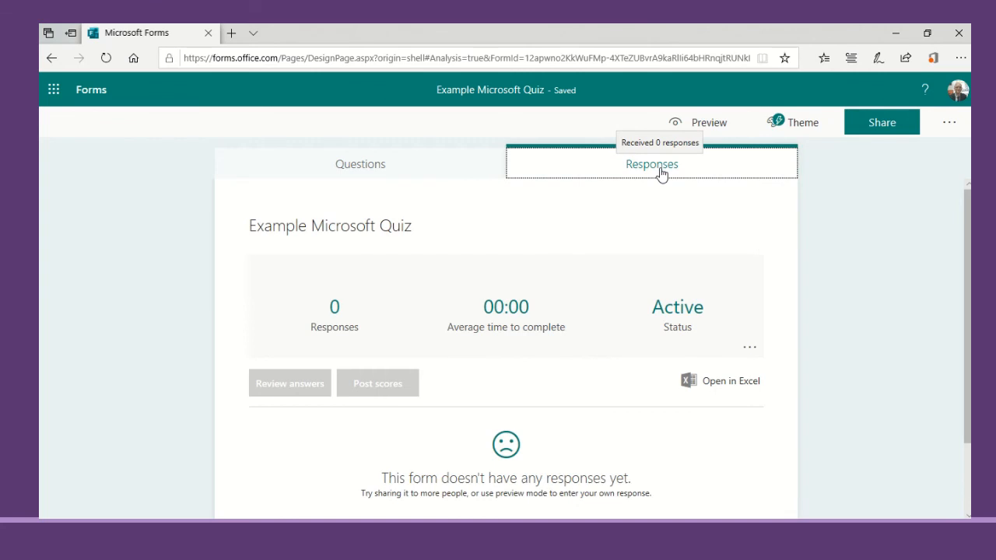